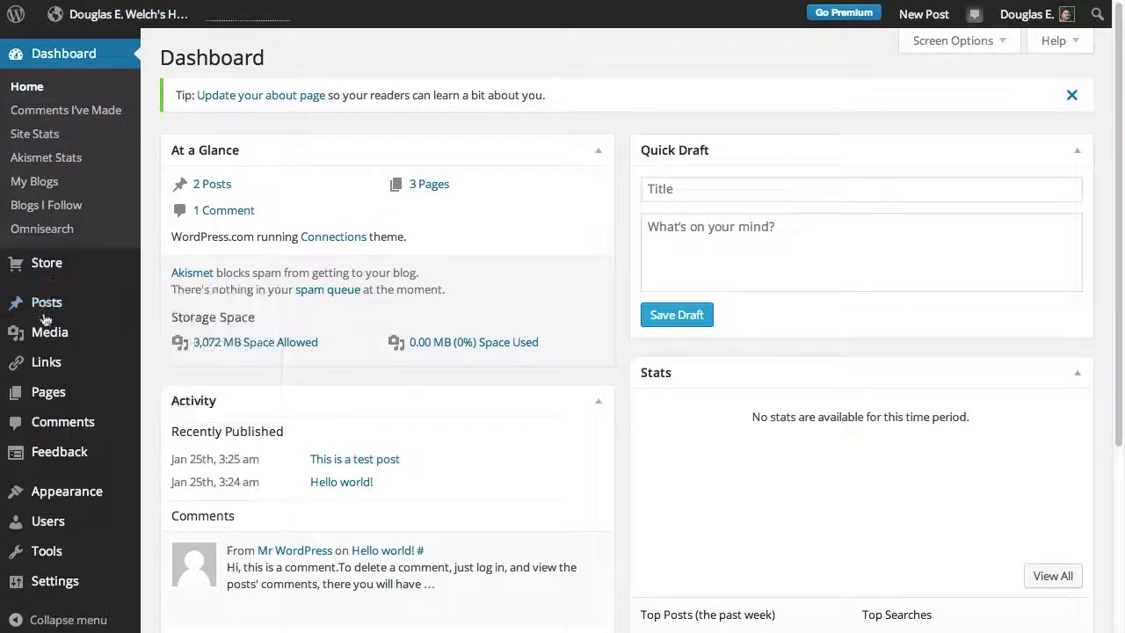
Start a new post and upload the itg-20140107-thumb image from the thumbnails folder as media for it
mouse_move(45, 303)
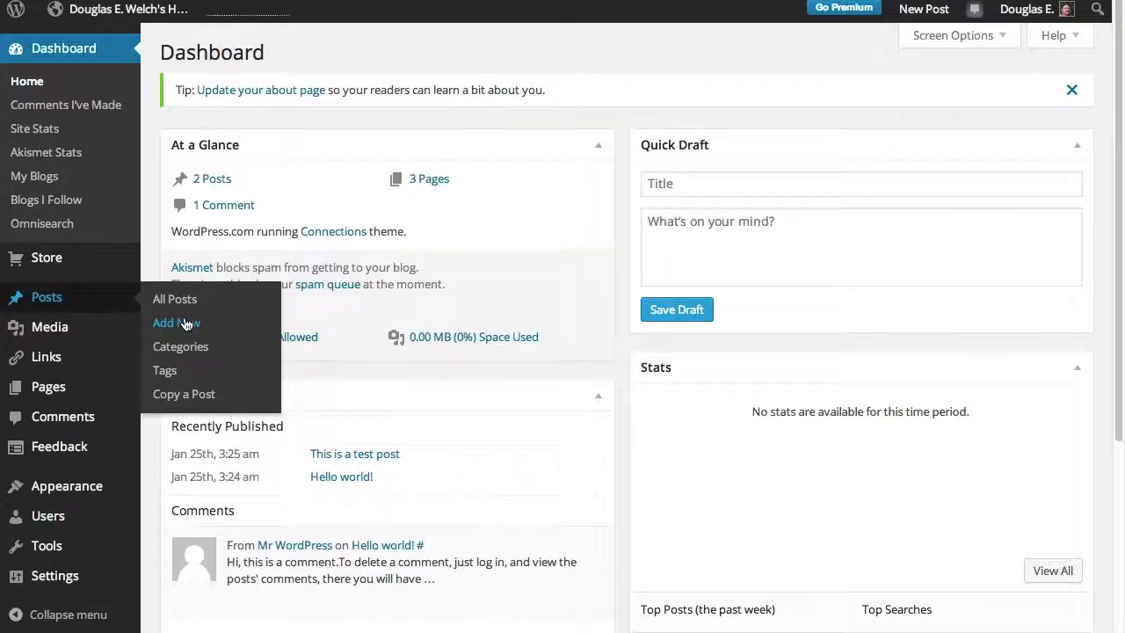
left_click(185, 324)
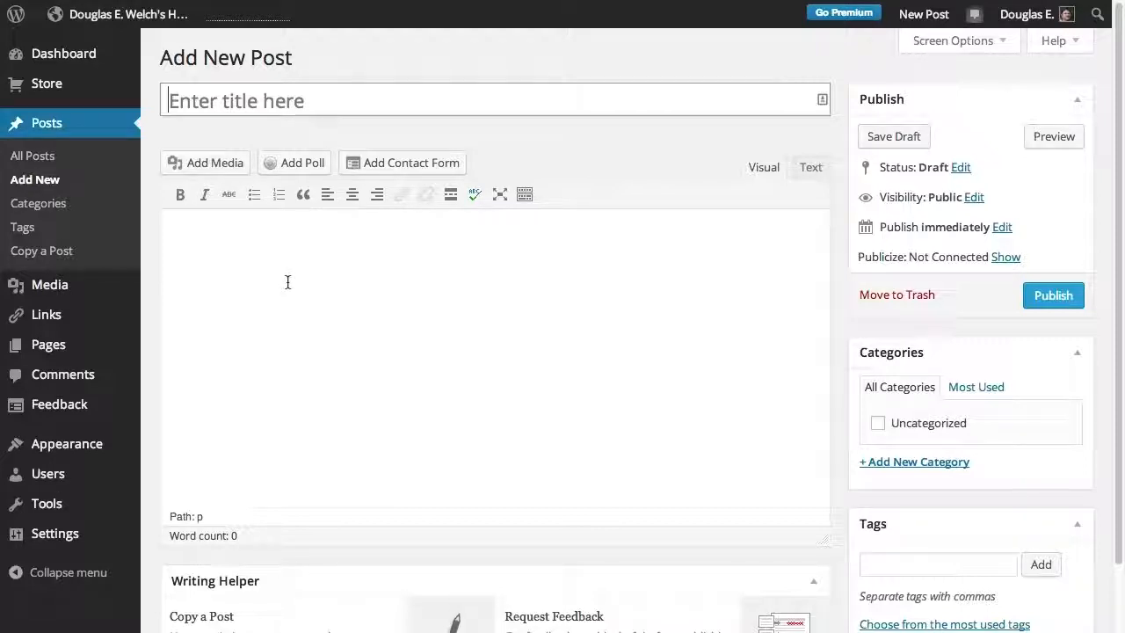
left_click(203, 167)
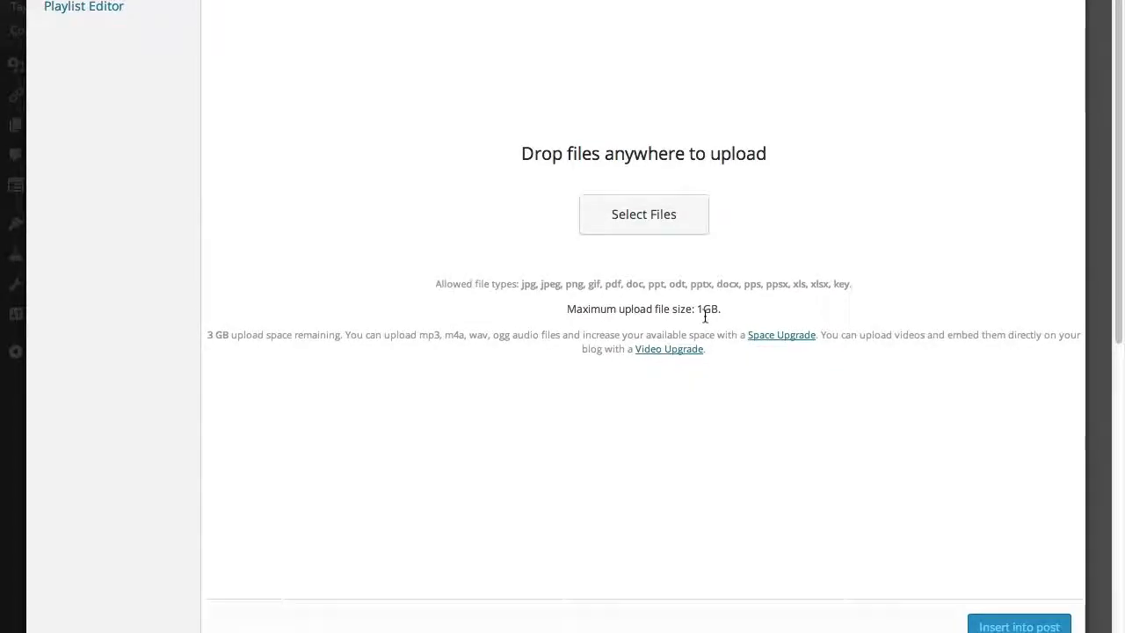
left_click(648, 218)
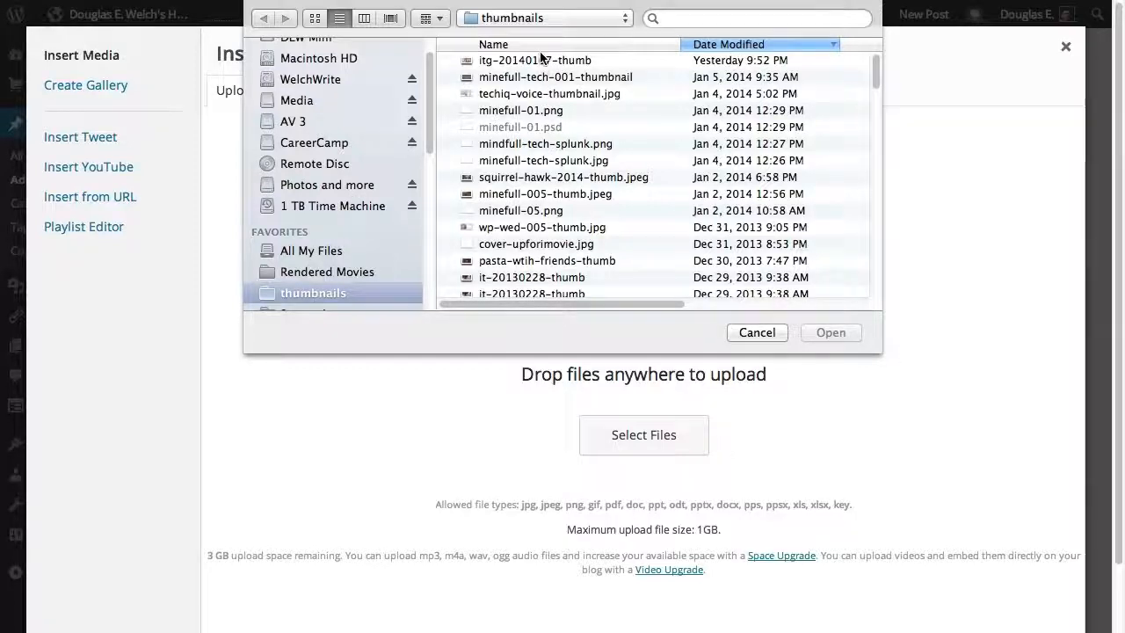
left_click(540, 60)
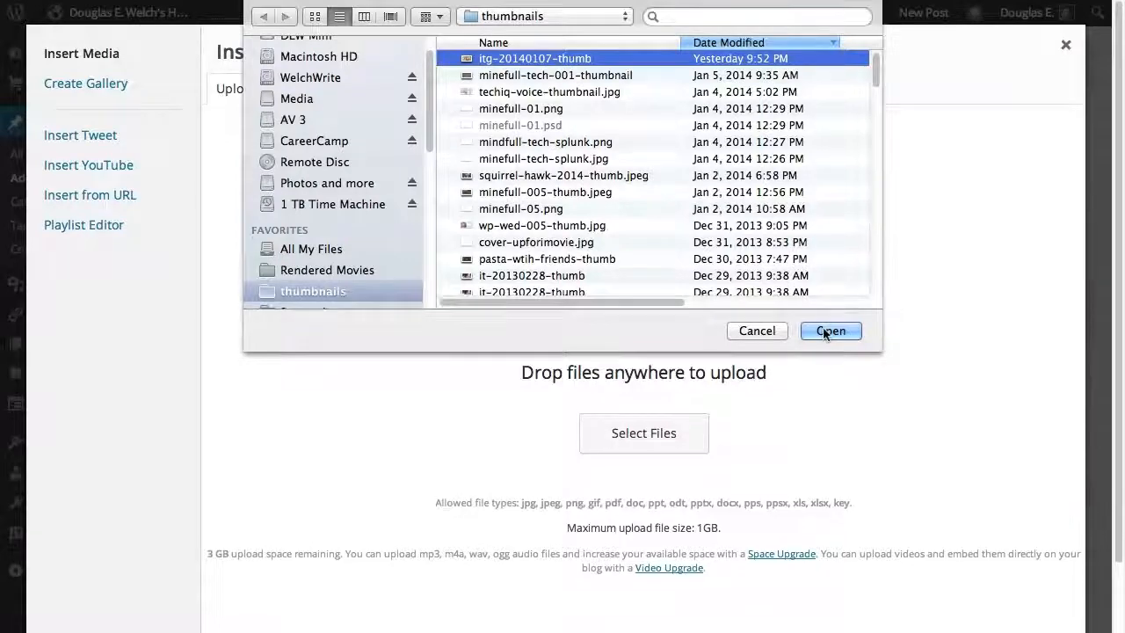
left_click(829, 332)
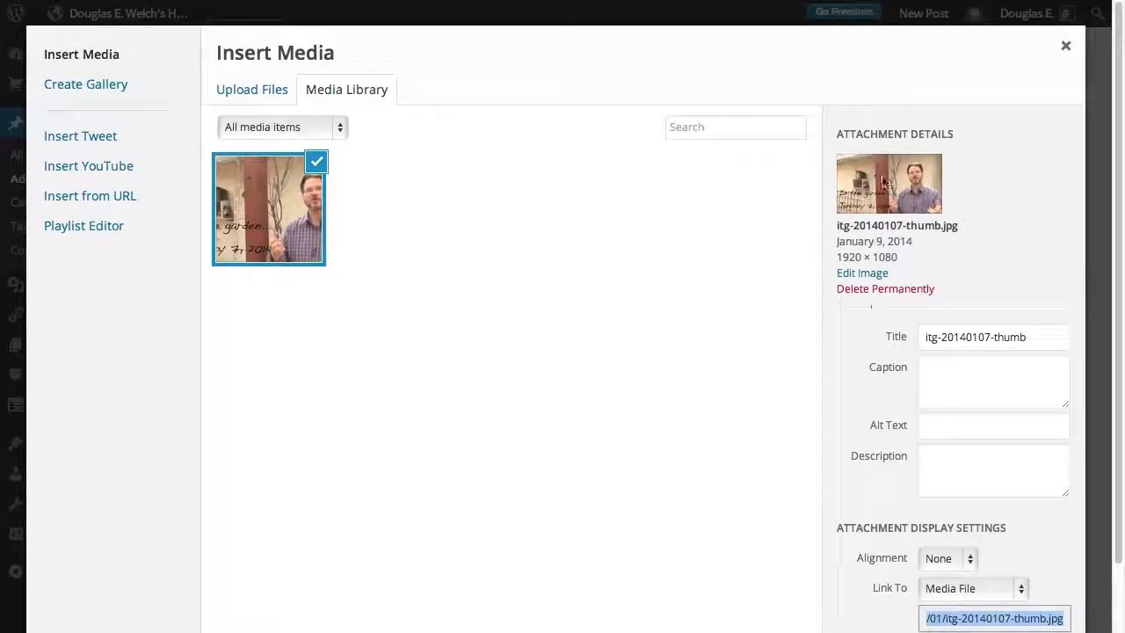
Link the uploaded image to a custom URL, entering the author's website address
scroll(829, 378, "down", 2)
scroll(945, 325, "down", 5)
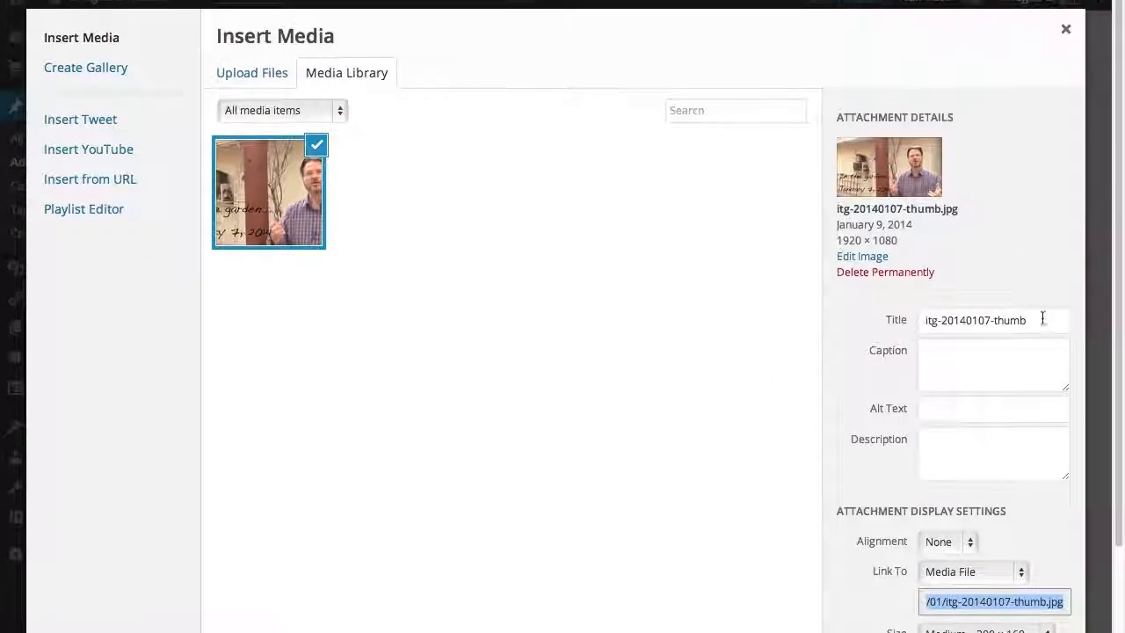
scroll(948, 318, "down", 7)
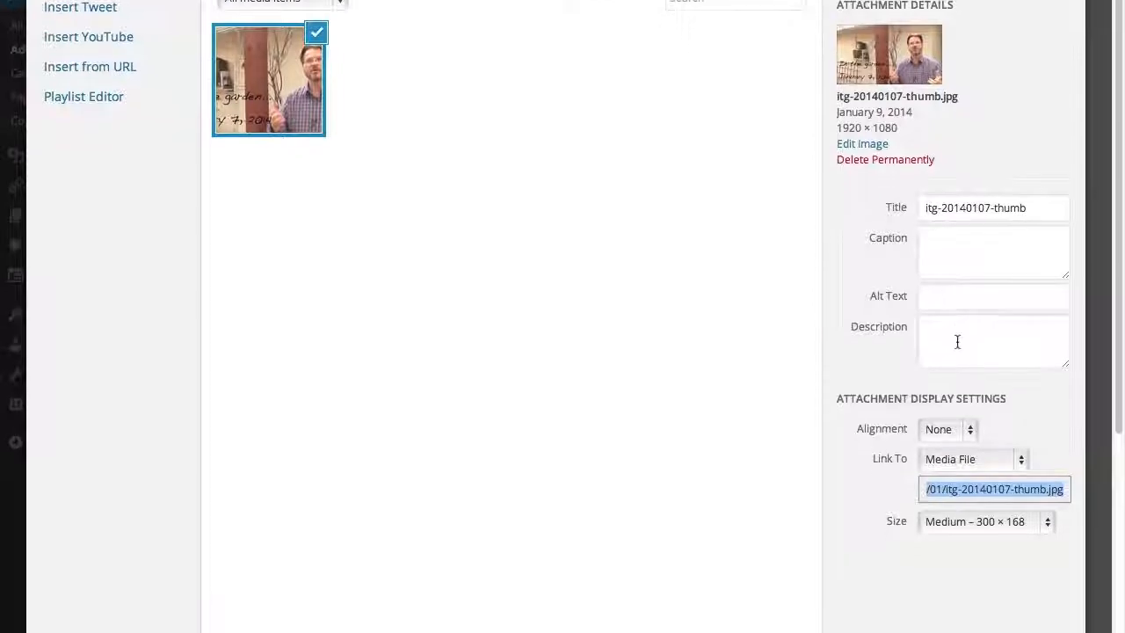
scroll(980, 308, "down", 2)
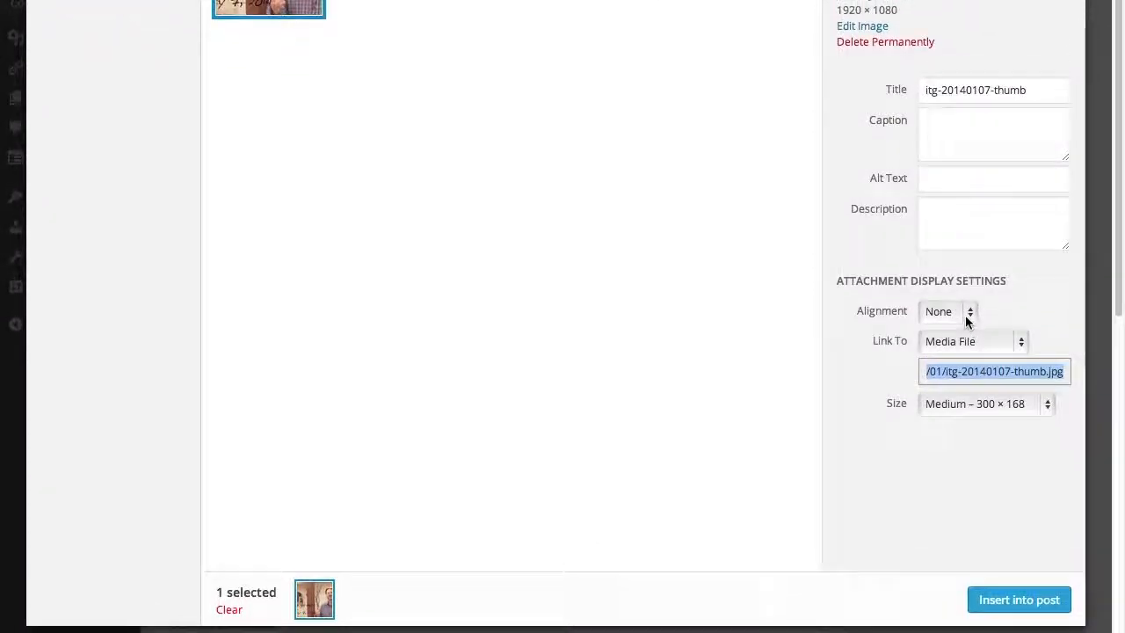
scroll(971, 315, "down", 2)
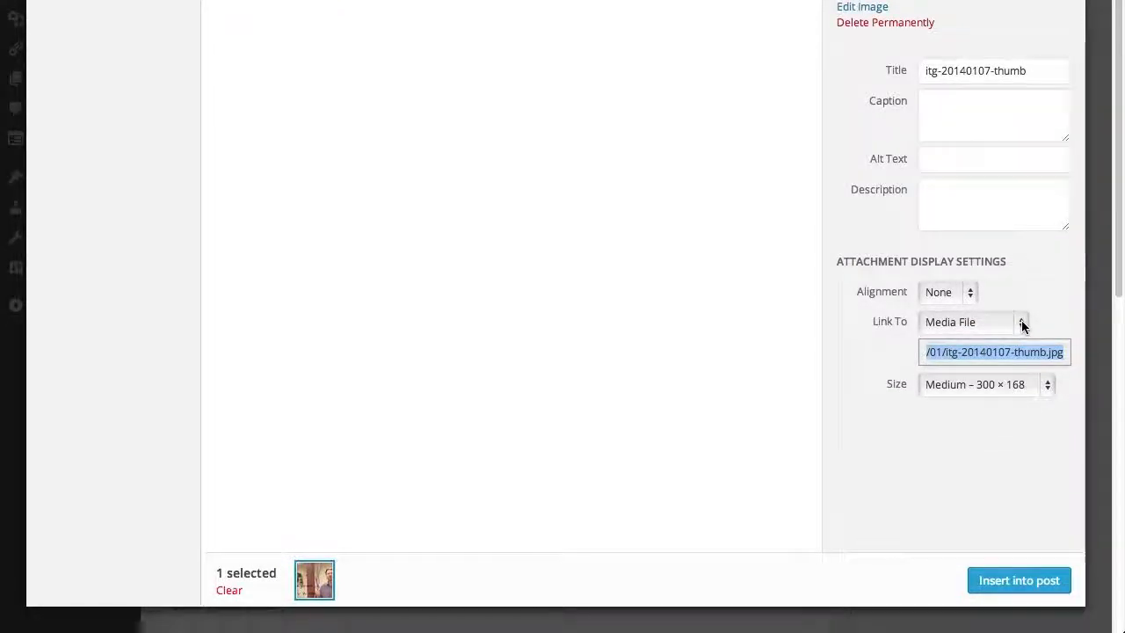
scroll(1011, 323, "up", 2)
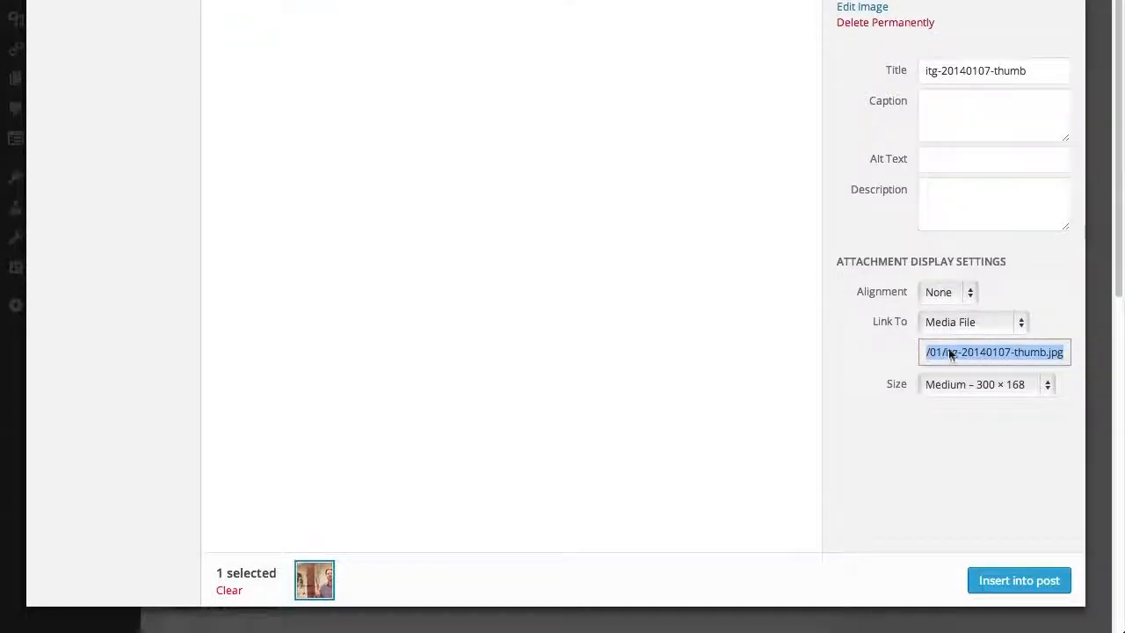
left_click(997, 324)
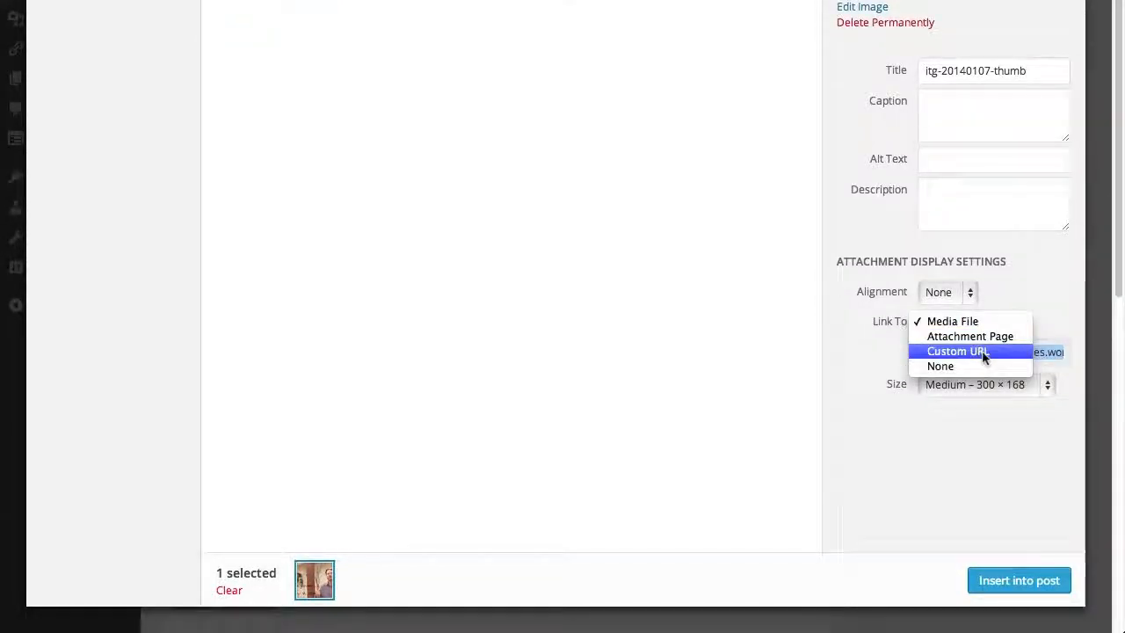
left_click(984, 354)
key("Right")
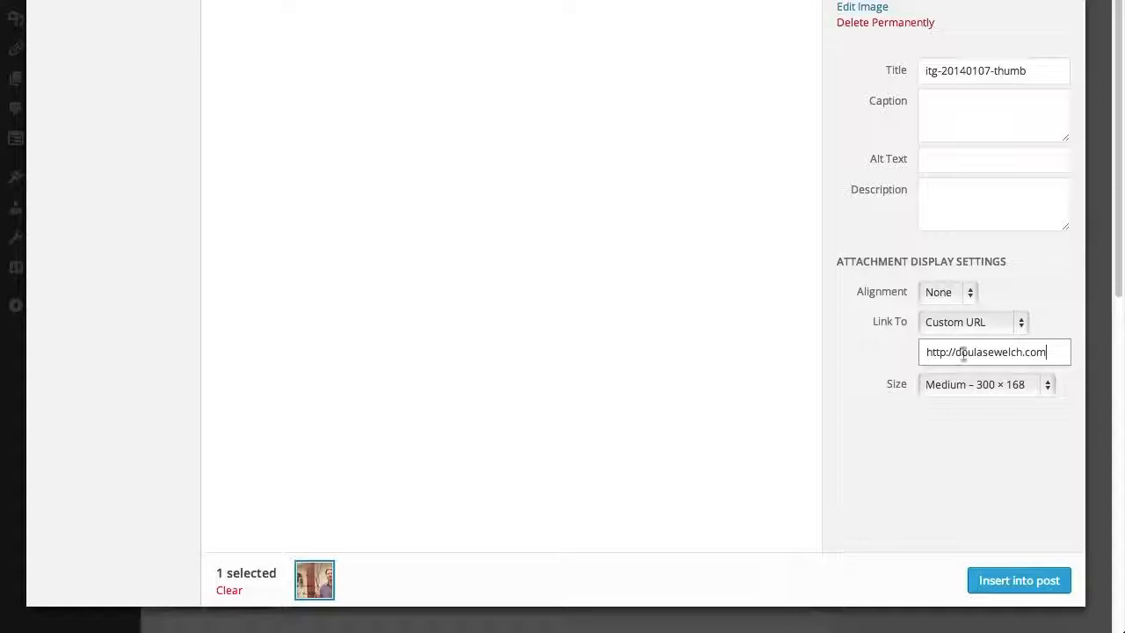
Set the image size to Large – 510 × 286 and insert the image into the post
left_click(1002, 389)
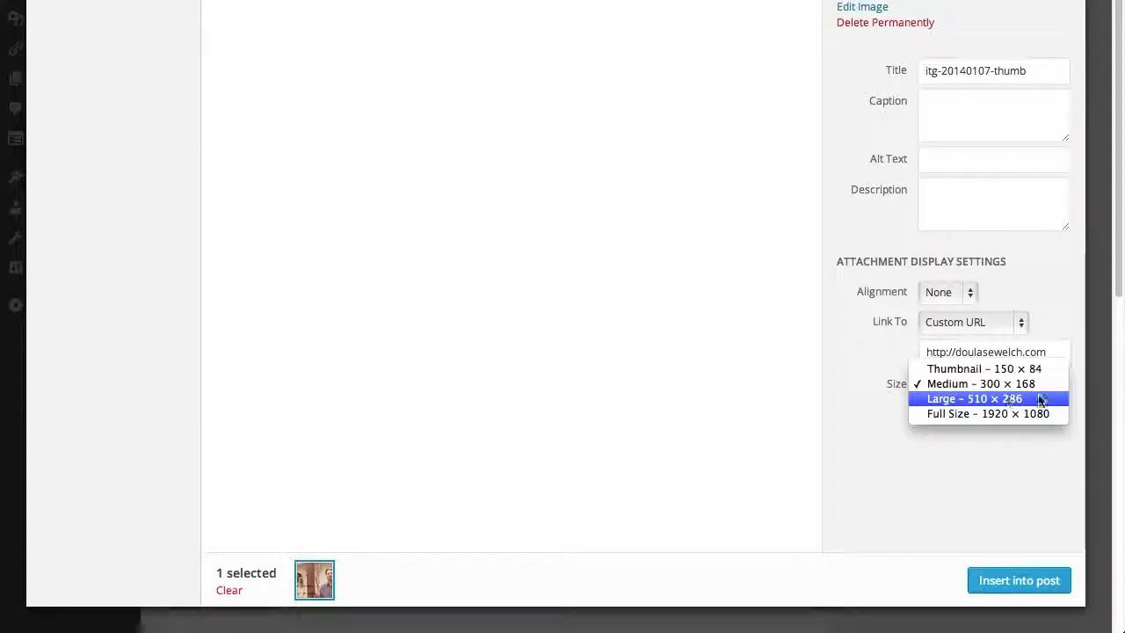
left_click(985, 398)
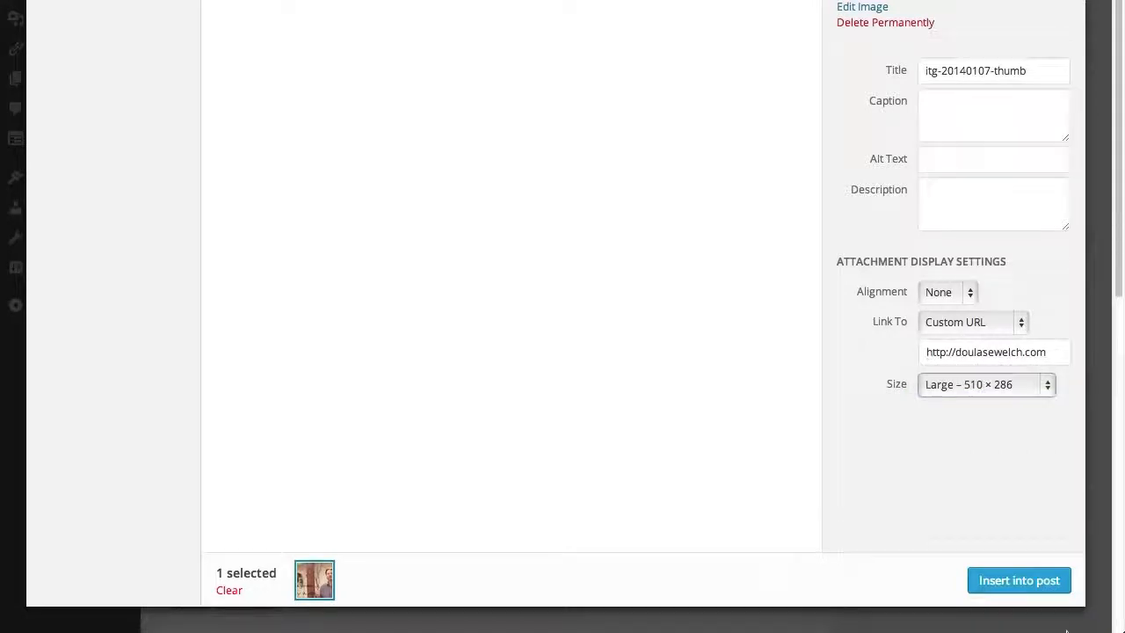
left_click(1026, 582)
scroll(527, 346, "up", 5)
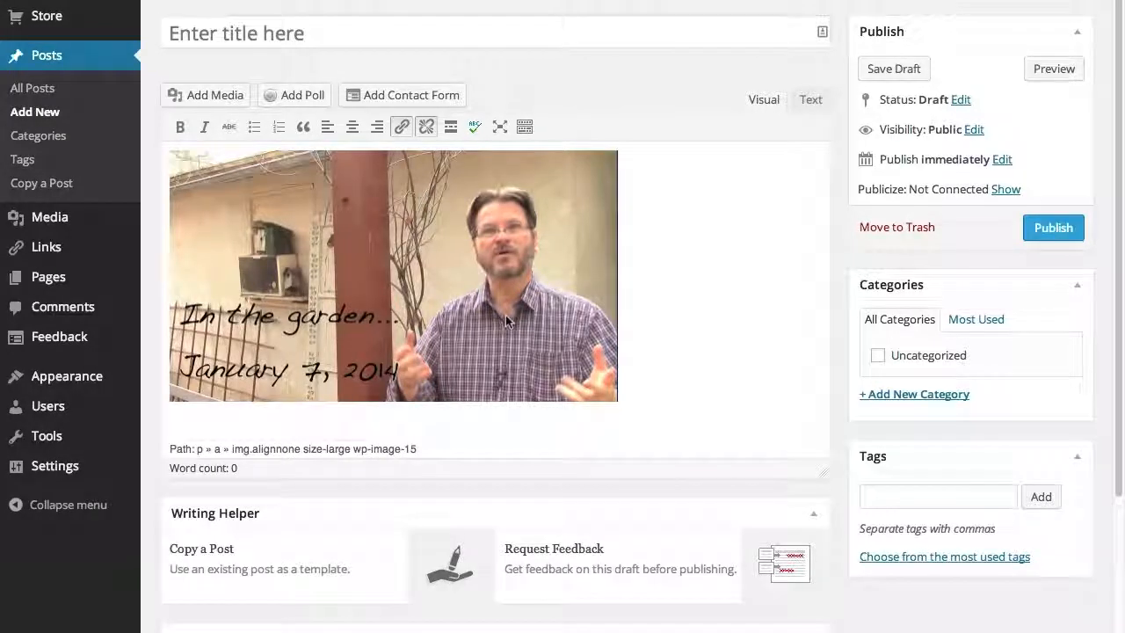
scroll(506, 315, "up", 1)
scroll(488, 262, "down", 2)
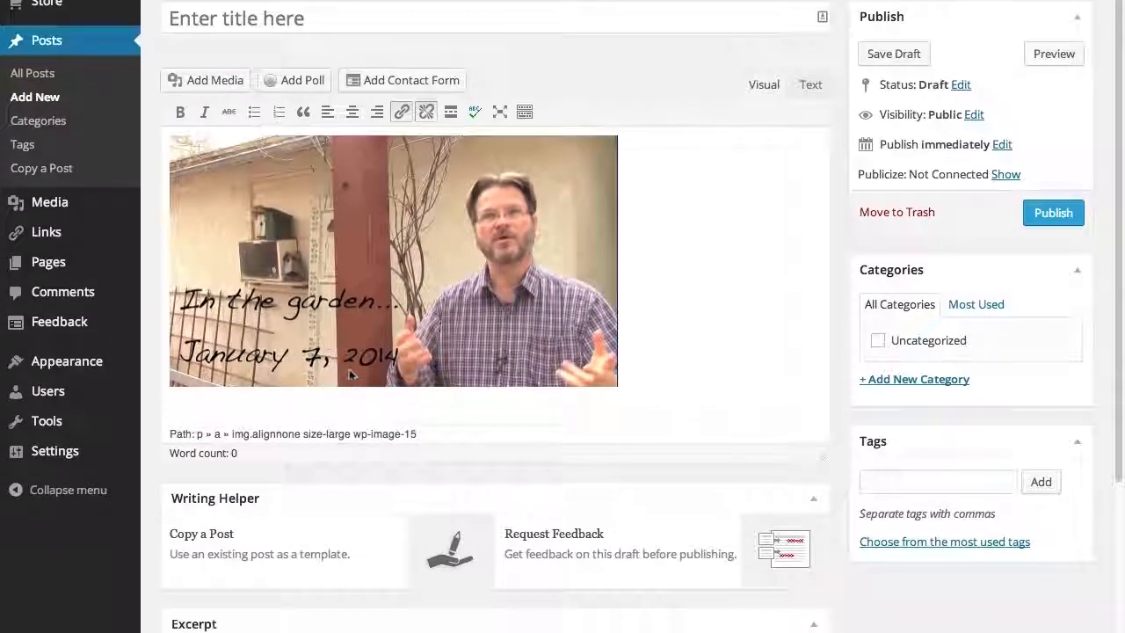
Open the advanced settings of the inserted image and set its width to 400
scroll(293, 266, "up", 2)
left_click(292, 301)
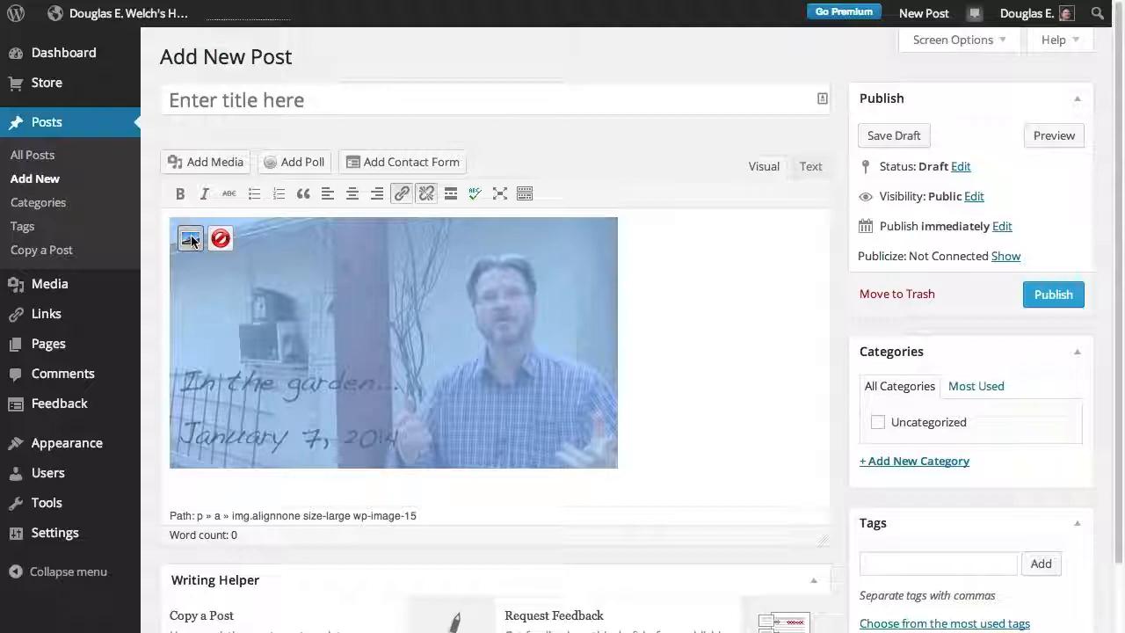
left_click(192, 241)
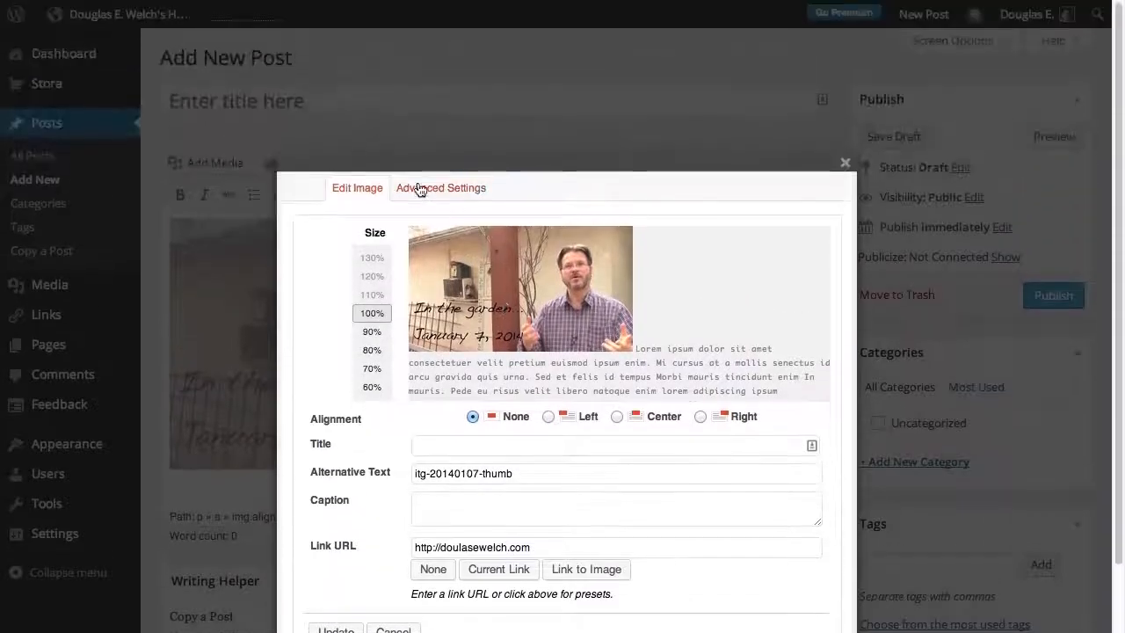
left_click(455, 189)
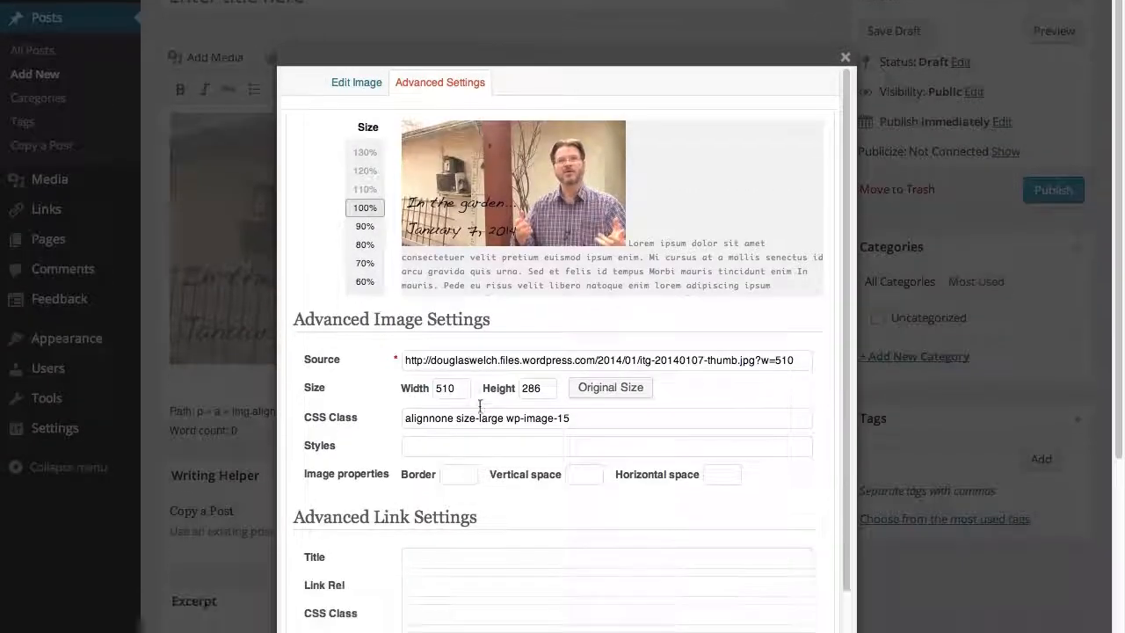
double_click(447, 327)
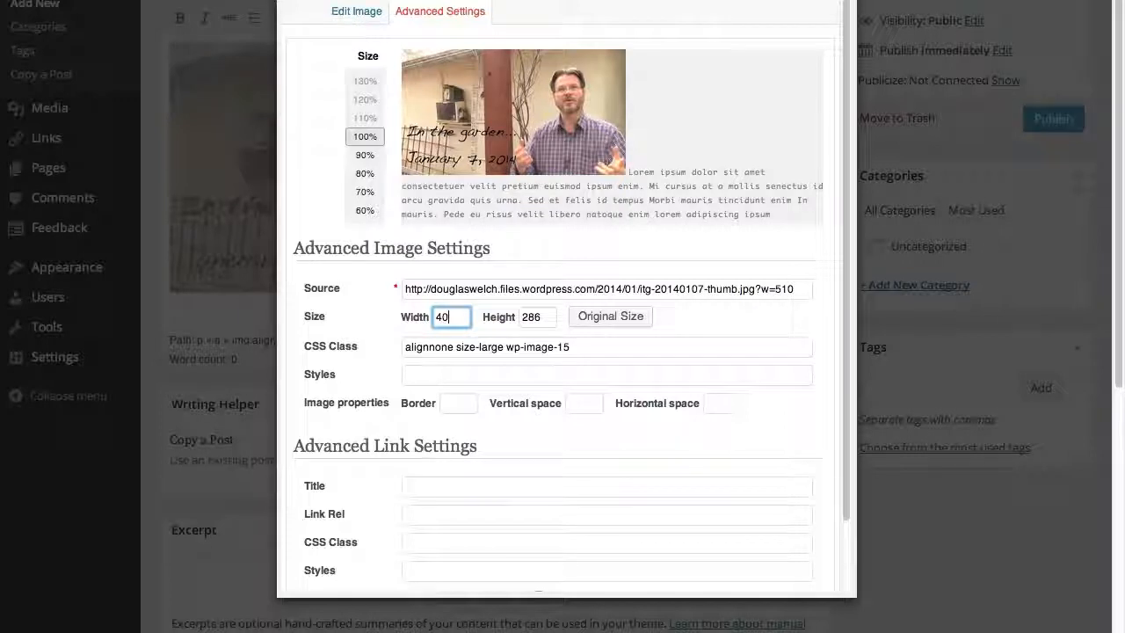
type("400")
key("Tab")
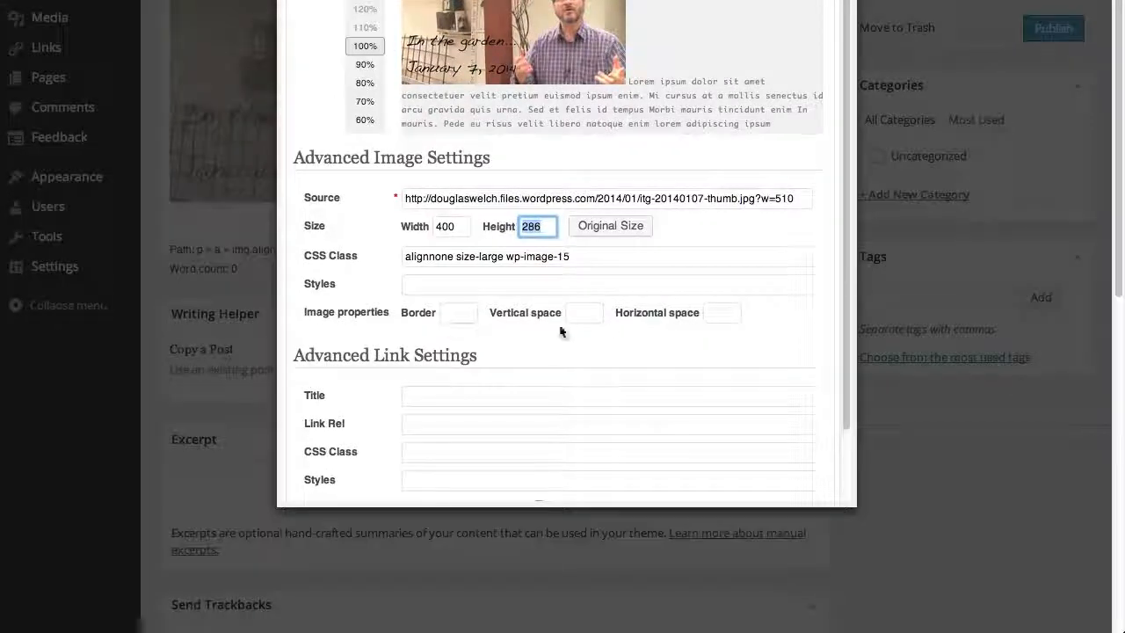
Give the image a vertical space and a horizontal space of 10 each, and update it
left_click(598, 314)
type("10")
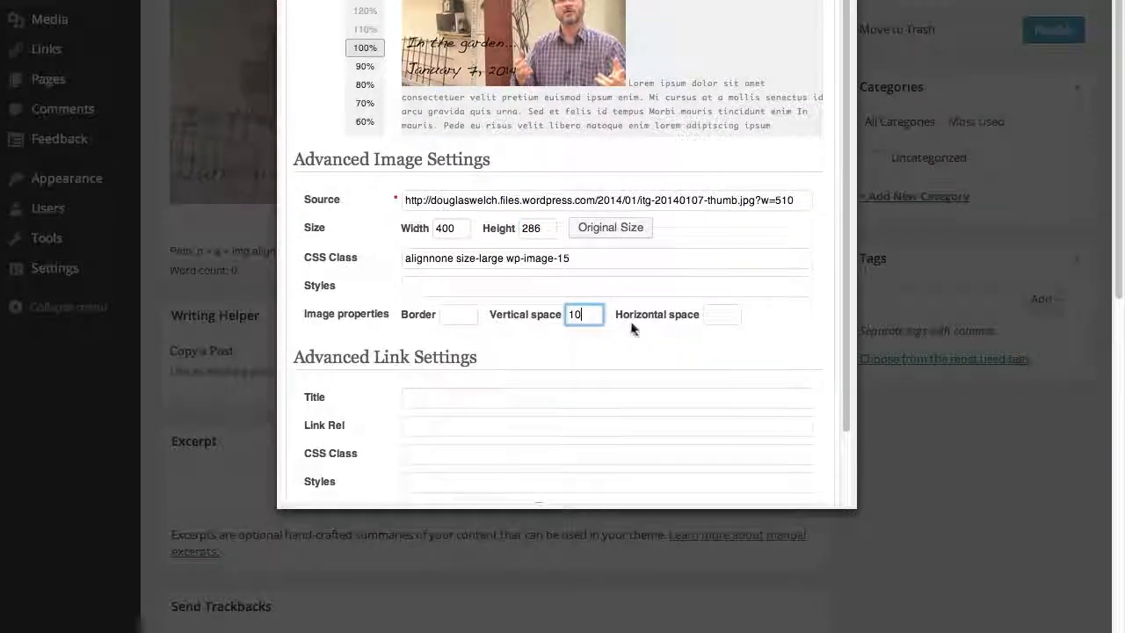
left_click(722, 315)
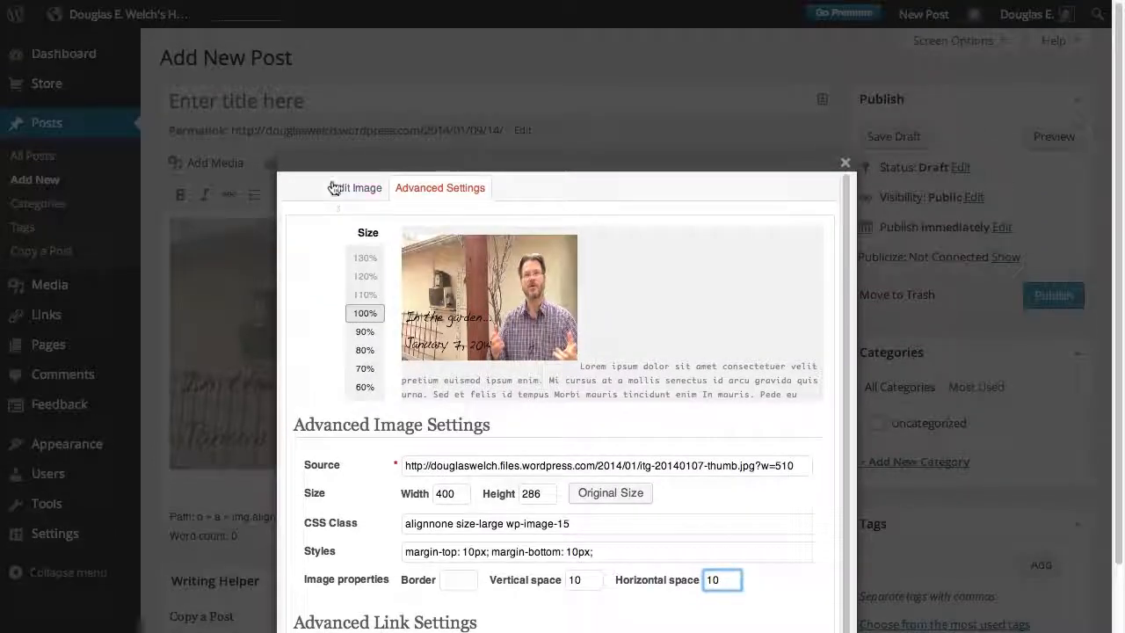
scroll(651, 488, "down", 5)
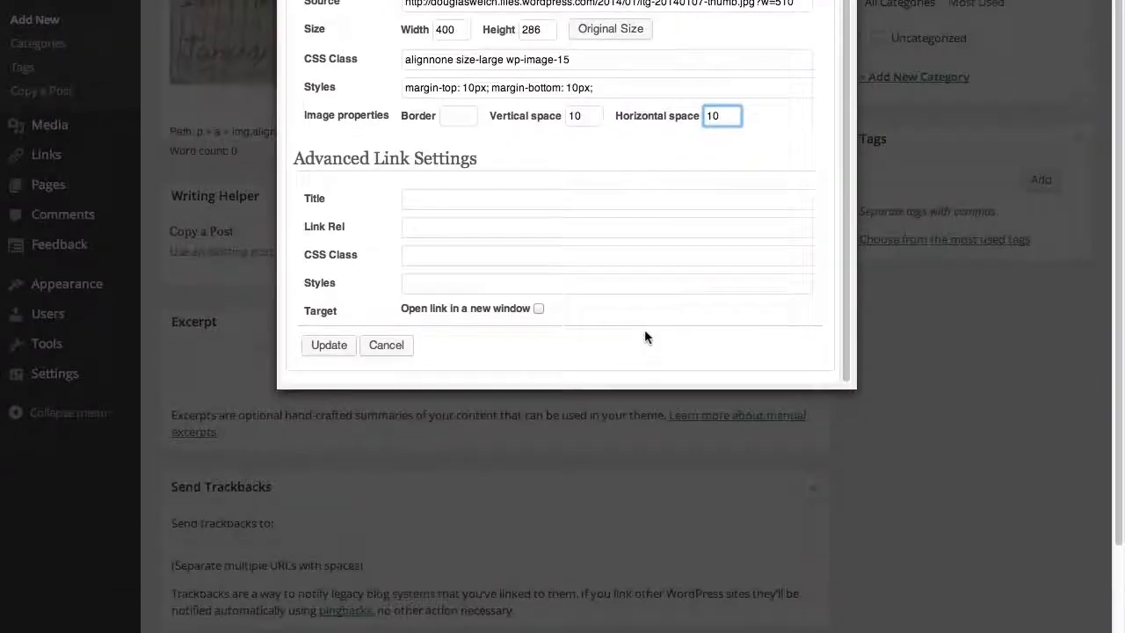
scroll(642, 492, "up", 3)
scroll(641, 493, "down", 3)
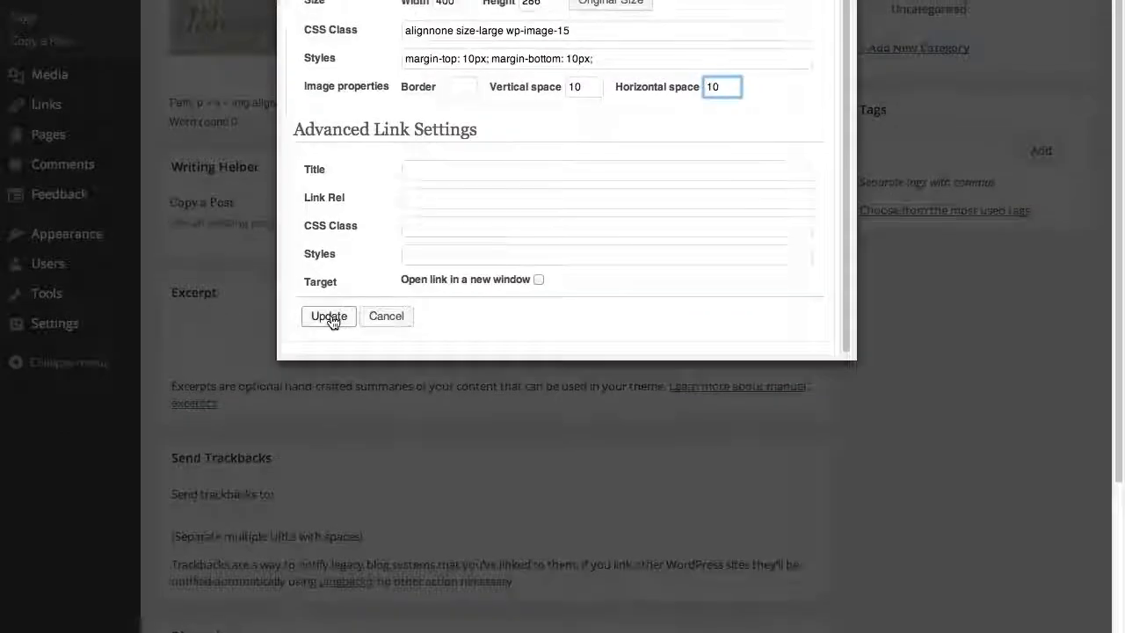
left_click(329, 316)
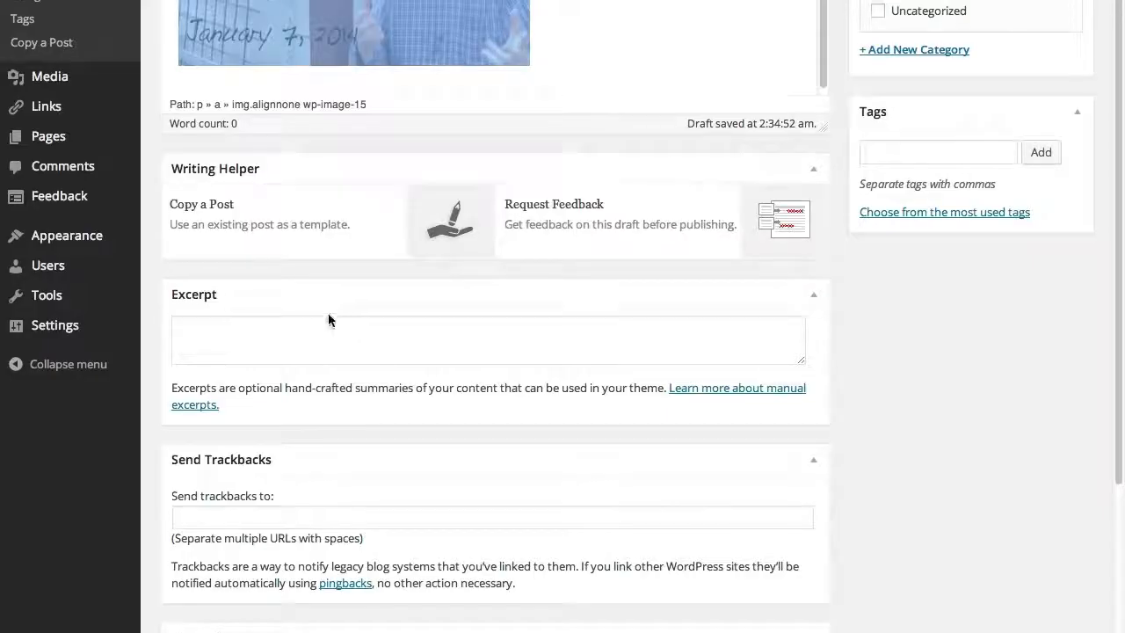
Reopen the image's advanced settings, clear its height value while keeping the width, and update the image
scroll(476, 194, "up", 3)
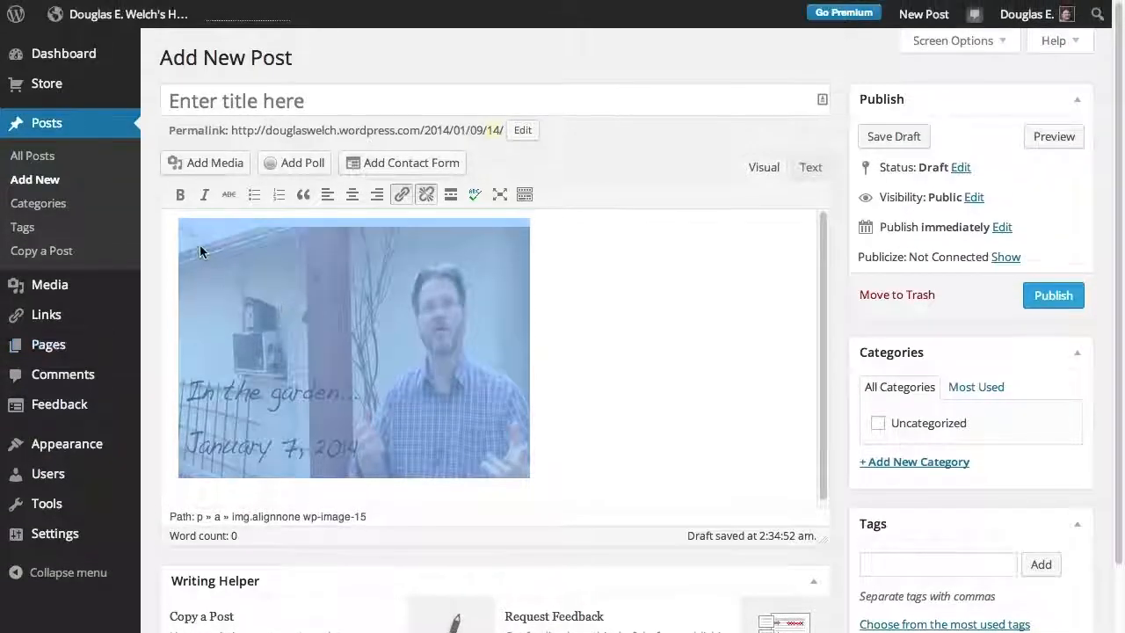
left_click(200, 242)
left_click(199, 249)
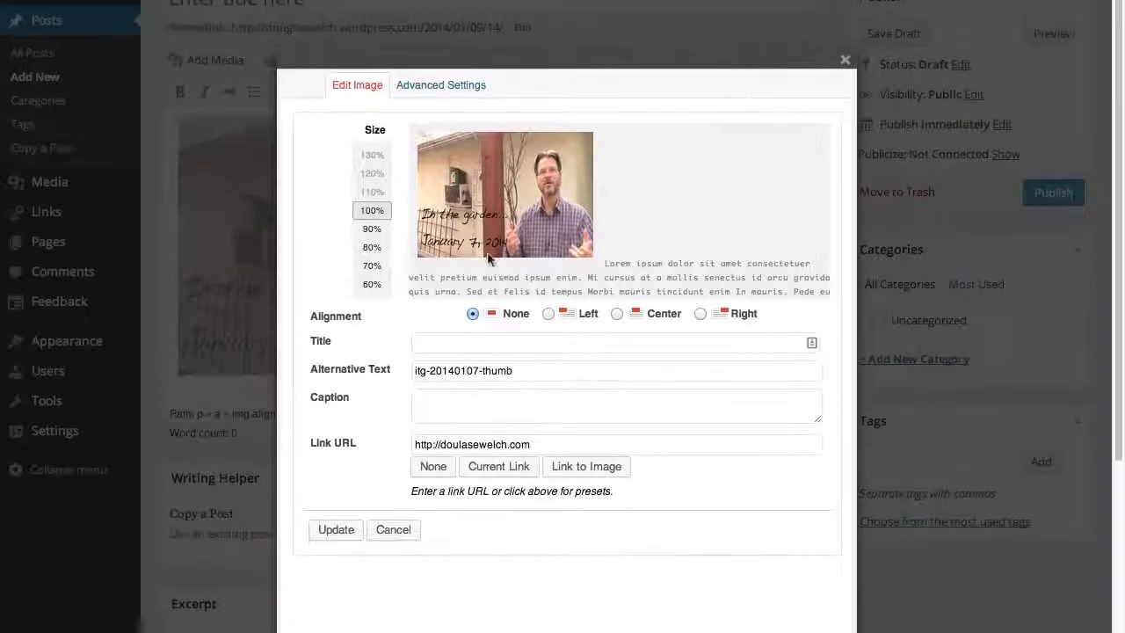
left_click(475, 27)
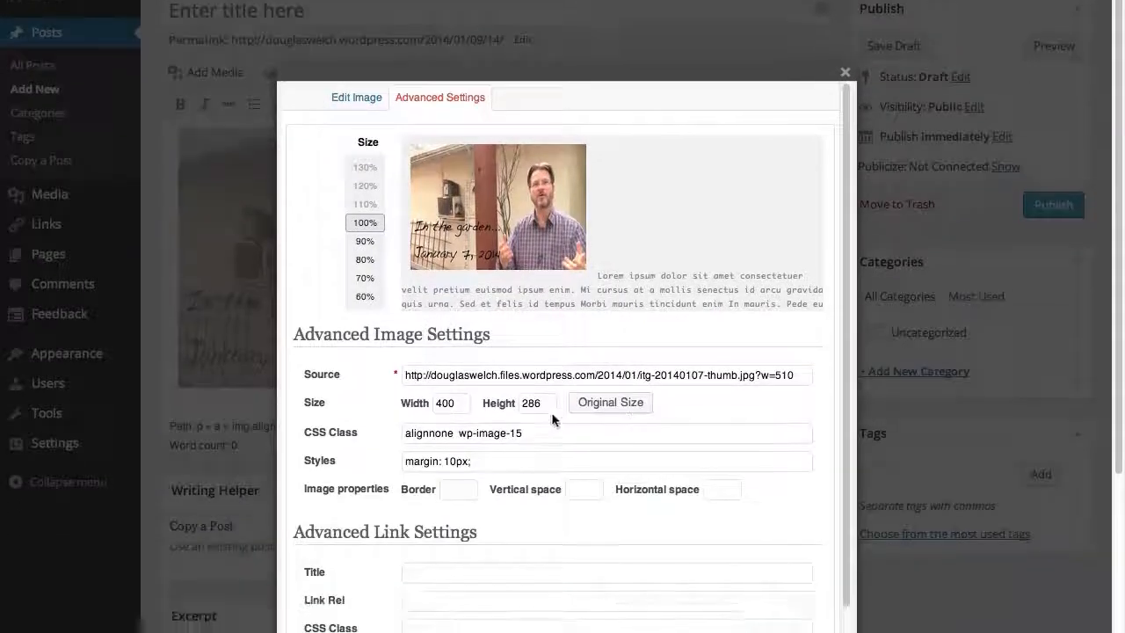
double_click(531, 402)
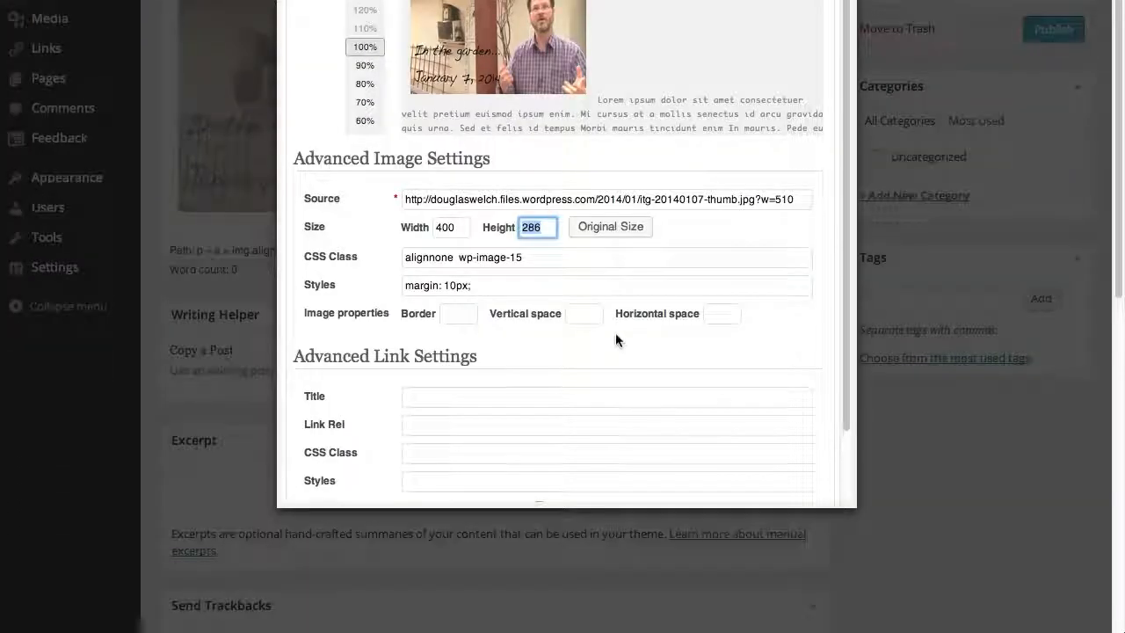
key("BackSpace")
scroll(492, 378, "down", 4)
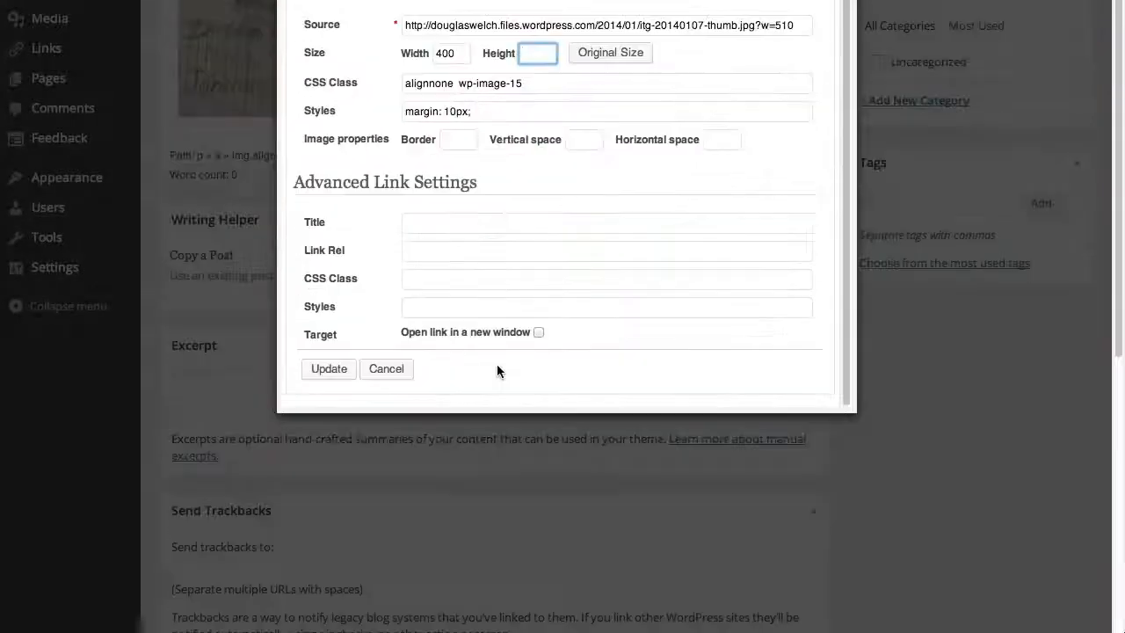
left_click(329, 369)
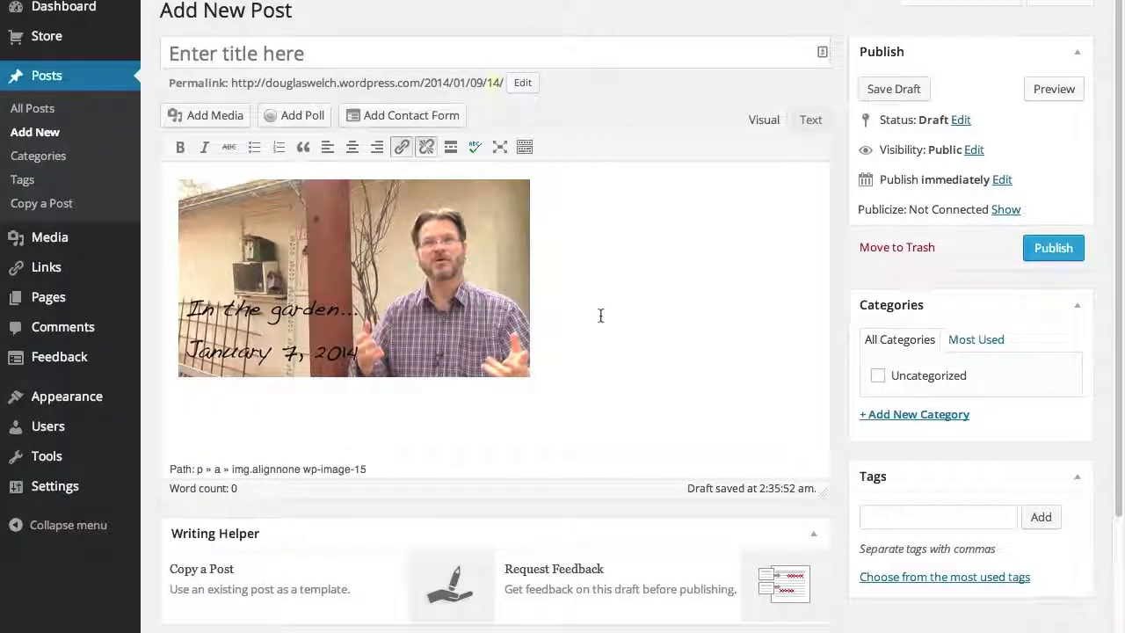
Write "This is a test" as a separate paragraph below the image and start a new line after it
type("Thks\\\\\\\\")
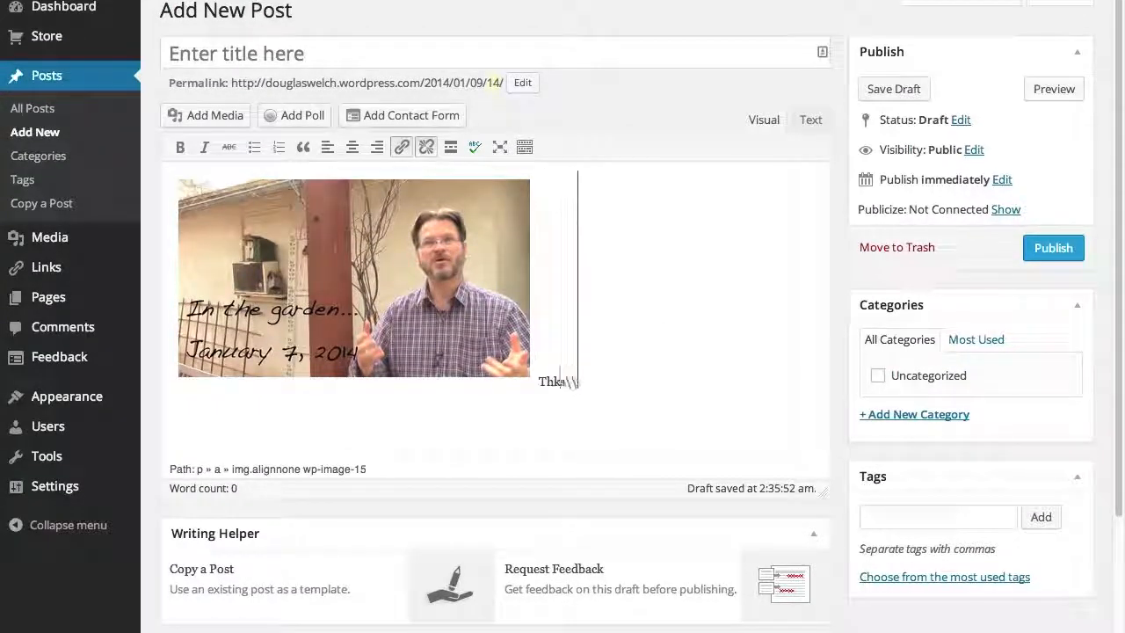
key("BackSpace")
key("BackSpace")
key("BackSpace")
key("BackSpace")
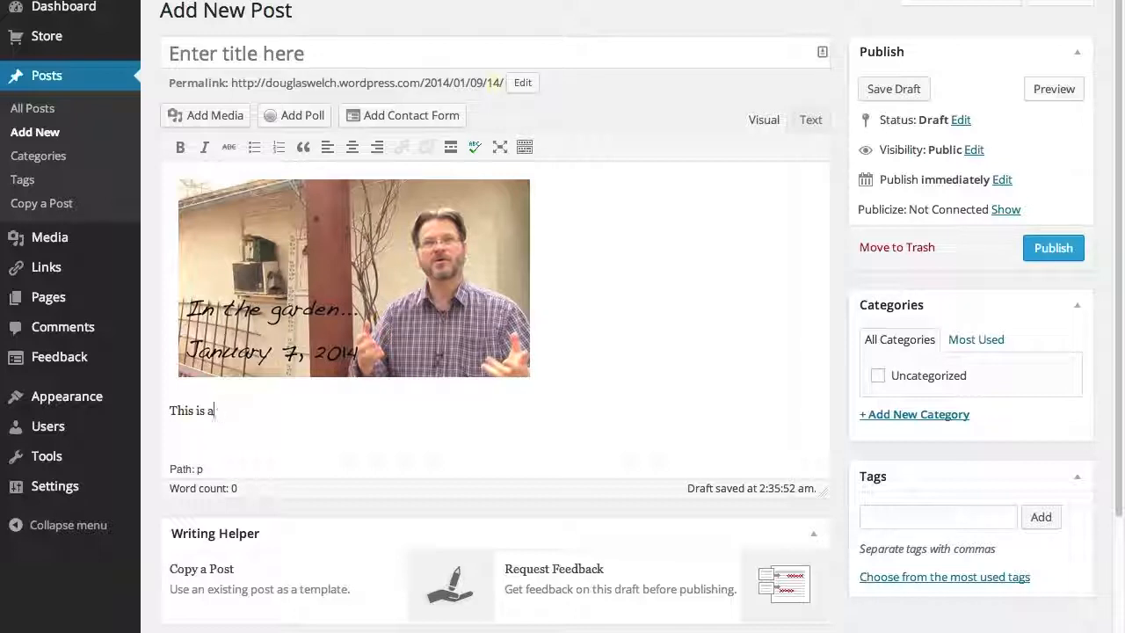
type("st")
key("Return")
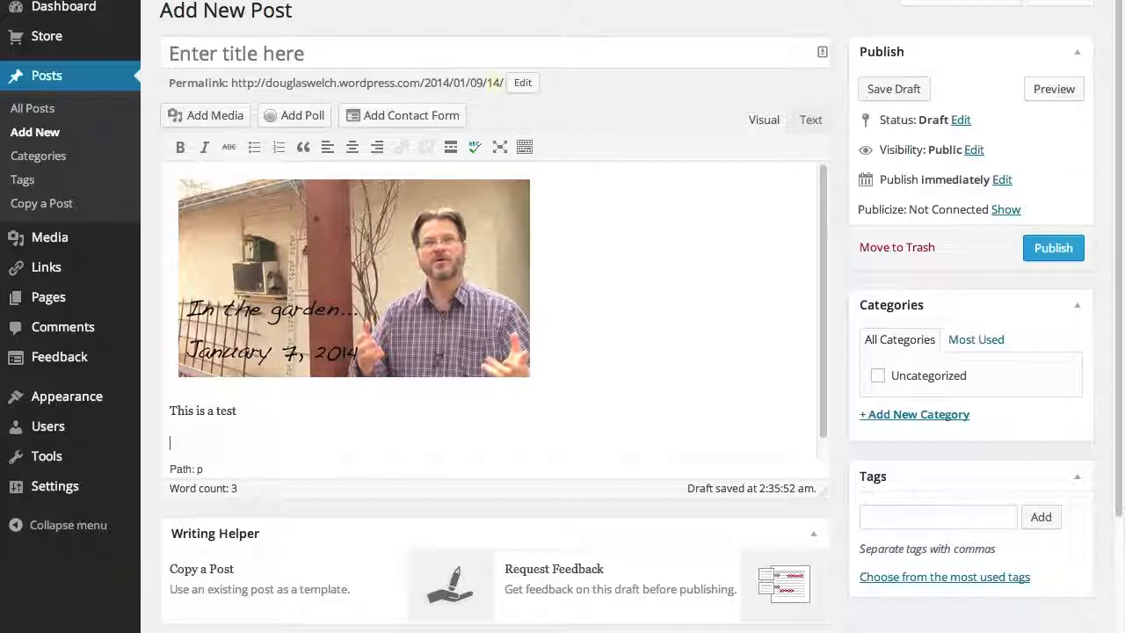
Edit the inserted image to use Left alignment and 70% size, and update it
scroll(583, 307, "up", 1)
scroll(125, 533, "down", 4)
scroll(292, 250, "up", 2)
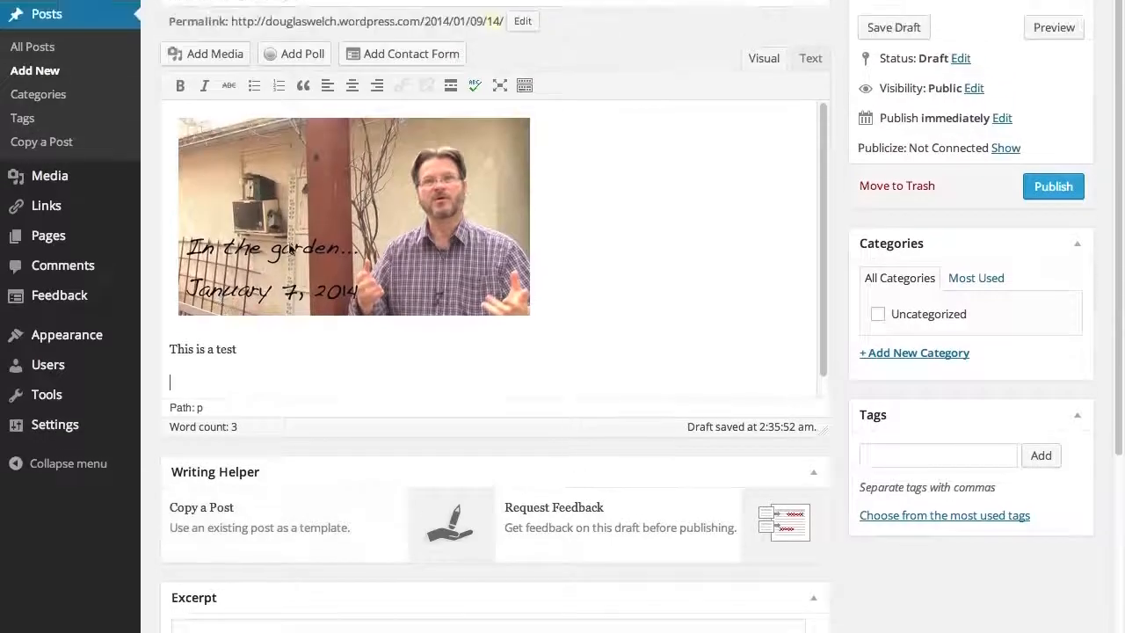
scroll(291, 249, "up", 1)
scroll(276, 326, "down", 2)
scroll(308, 260, "up", 2)
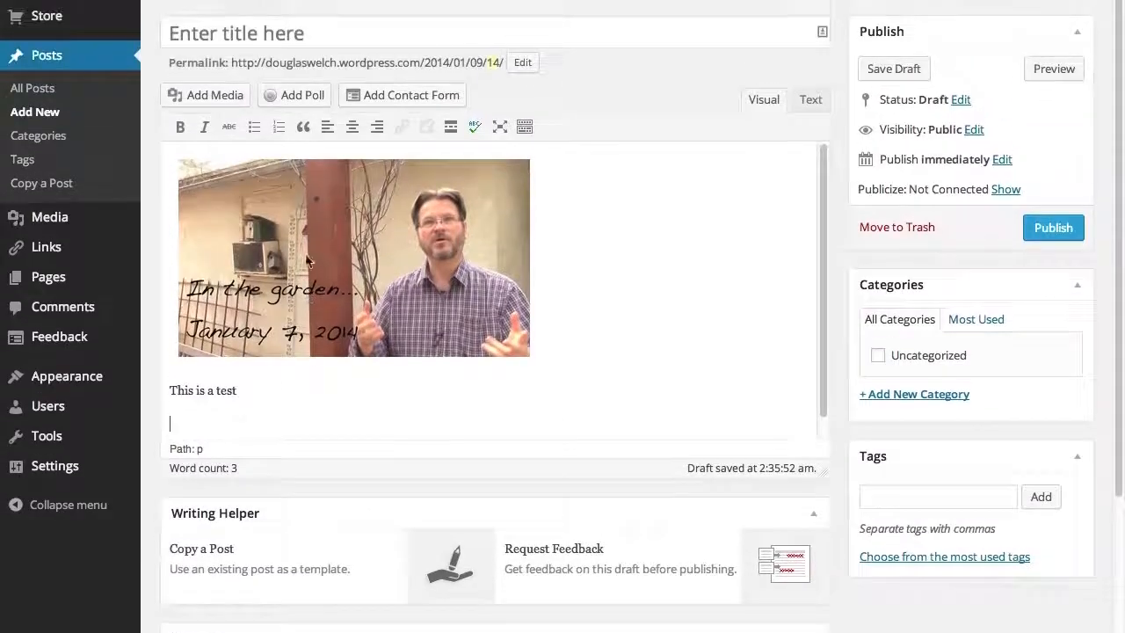
scroll(307, 260, "up", 1)
left_click(307, 263)
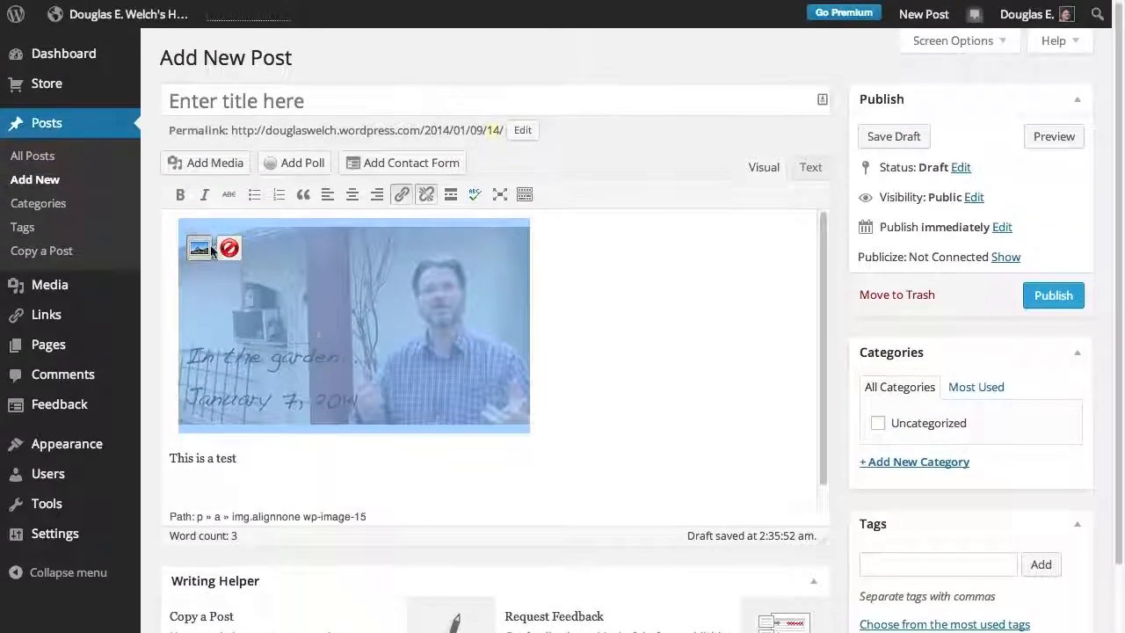
left_click(198, 250)
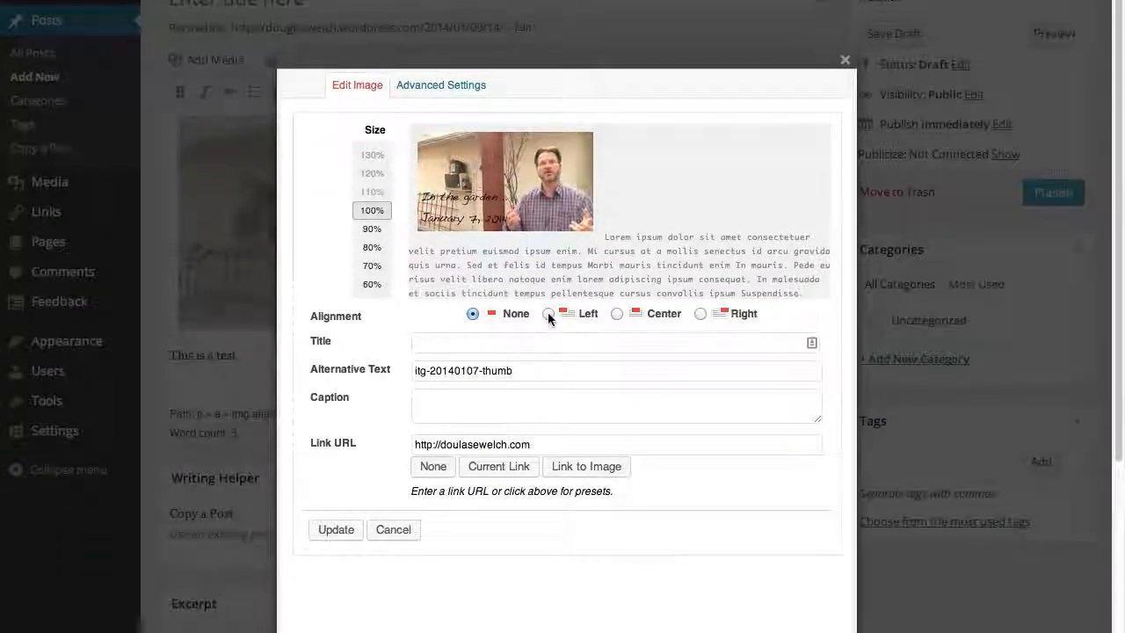
left_click(548, 315)
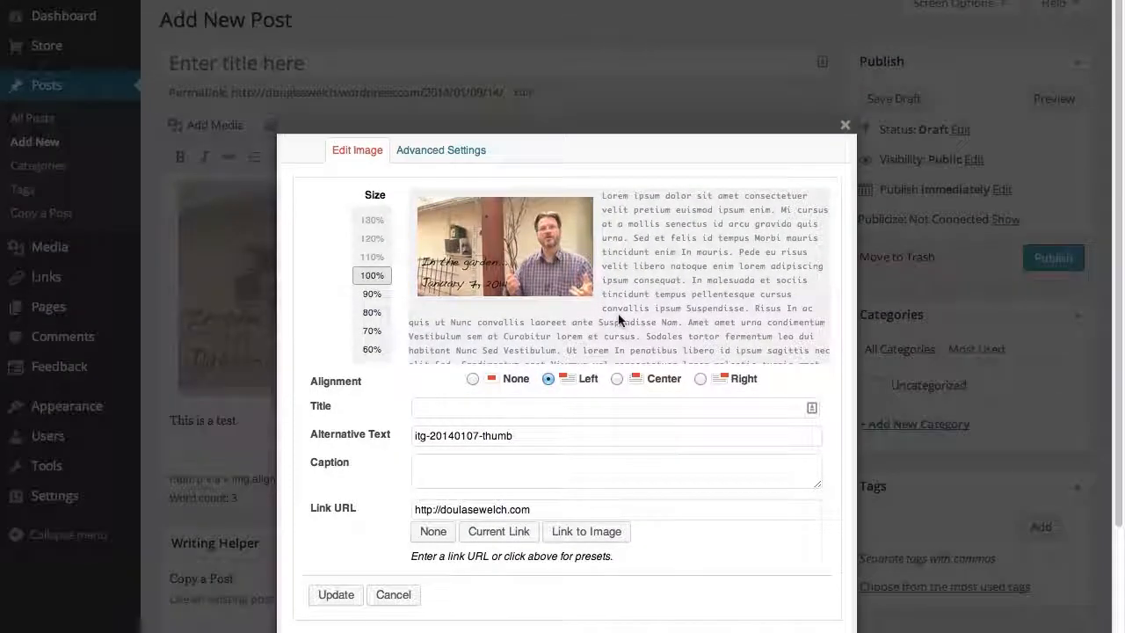
left_click(372, 331)
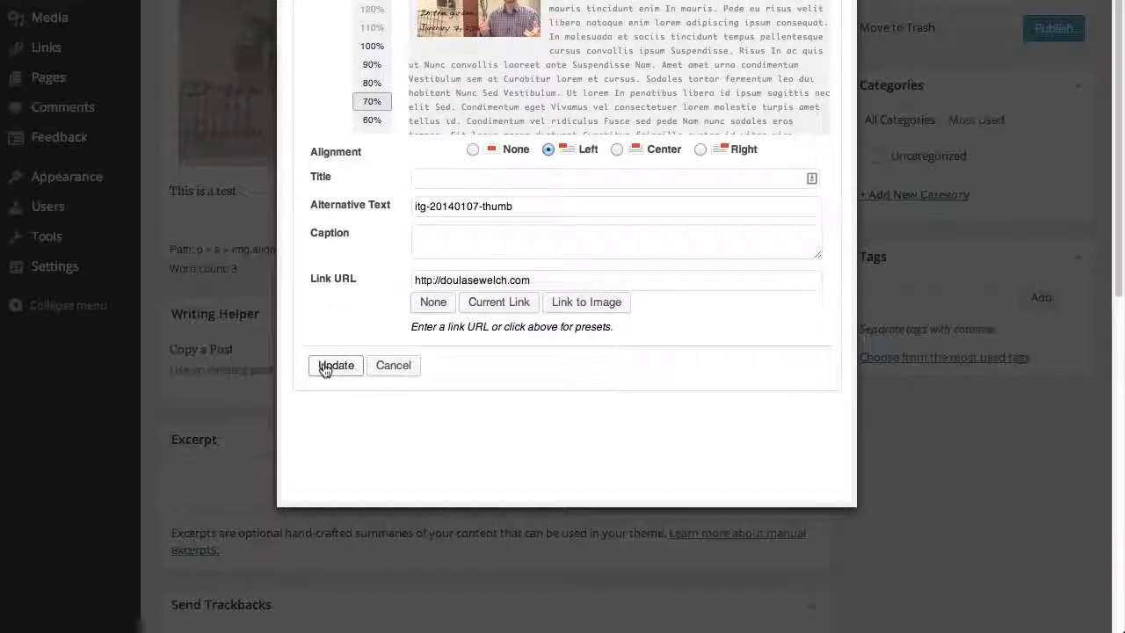
left_click(329, 587)
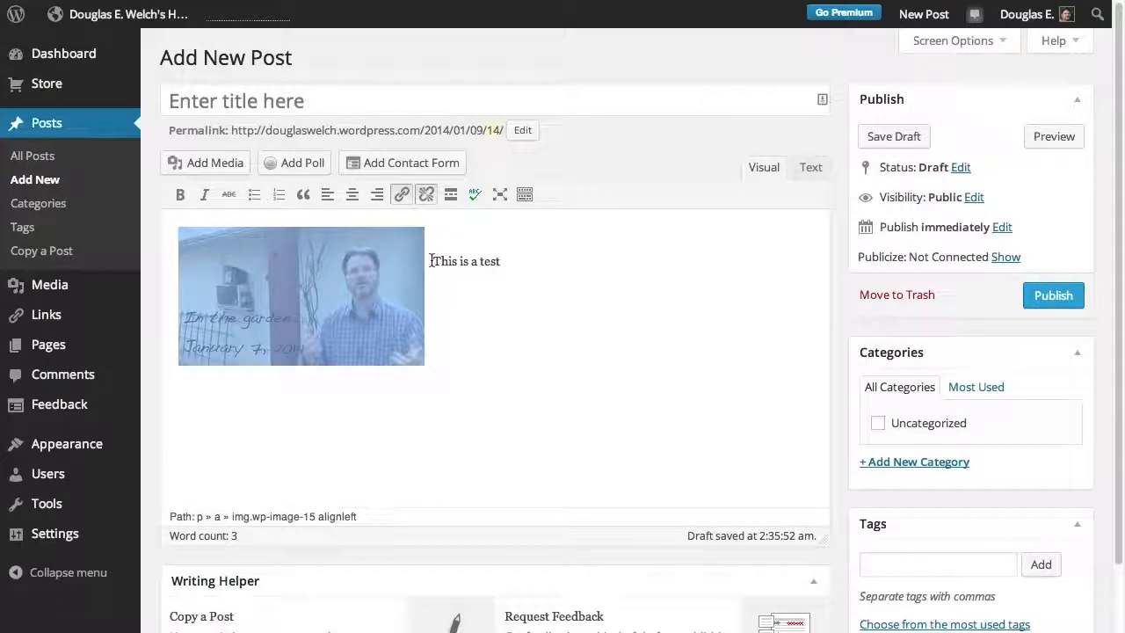
Remove the paragraph break before "This is a test" to join the text to the image's paragraph
left_click(434, 268)
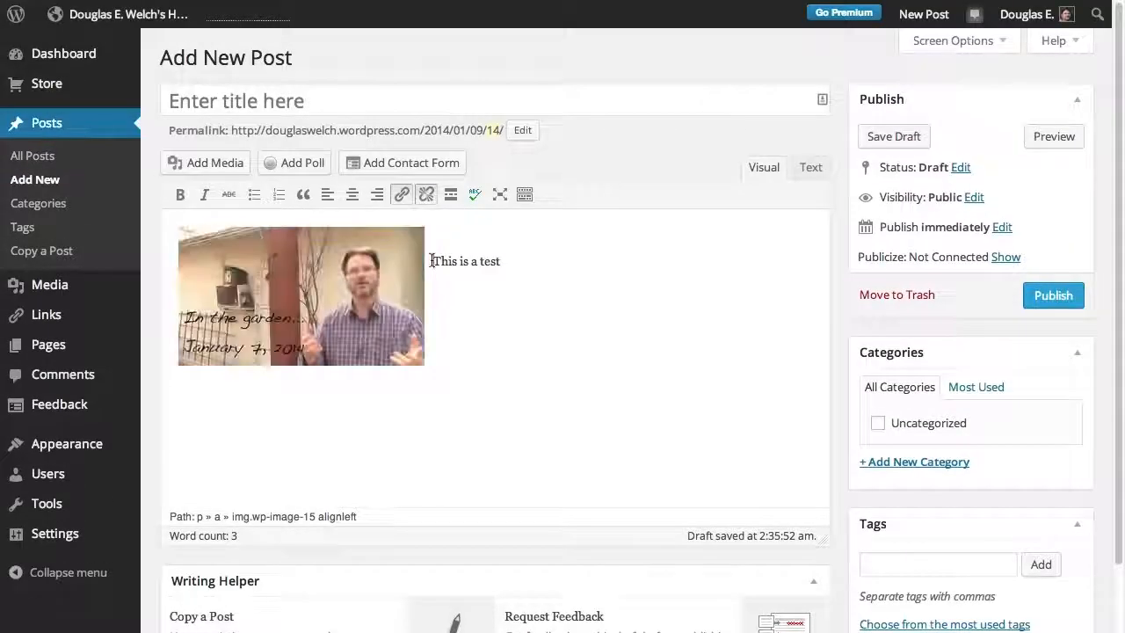
key("BackSpace")
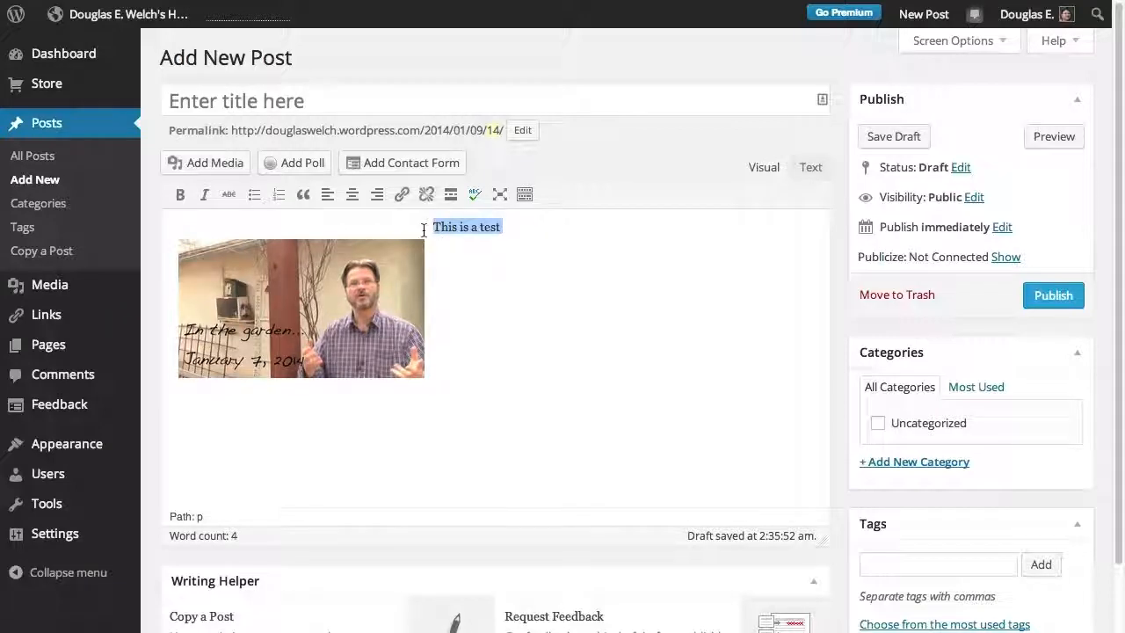
left_click(566, 236)
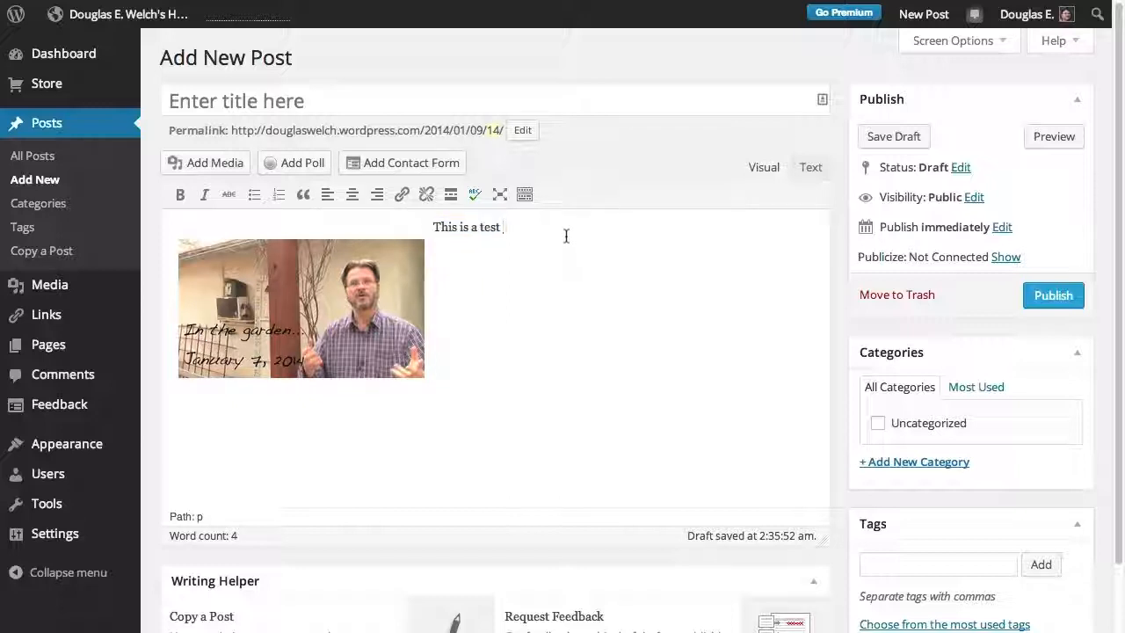